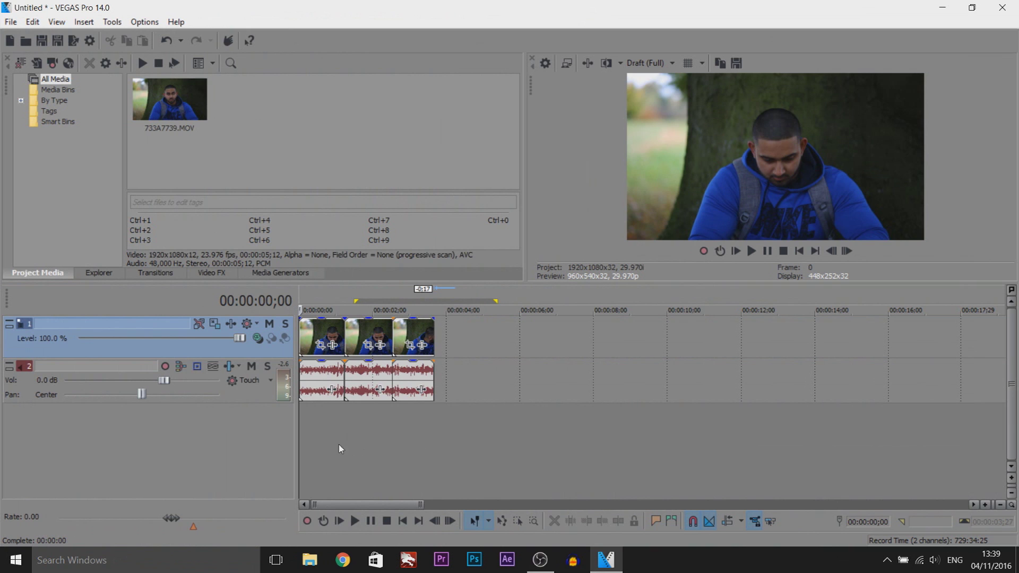
Scrub through the footage and select the three audio clips.
drag(301, 444, 346, 439)
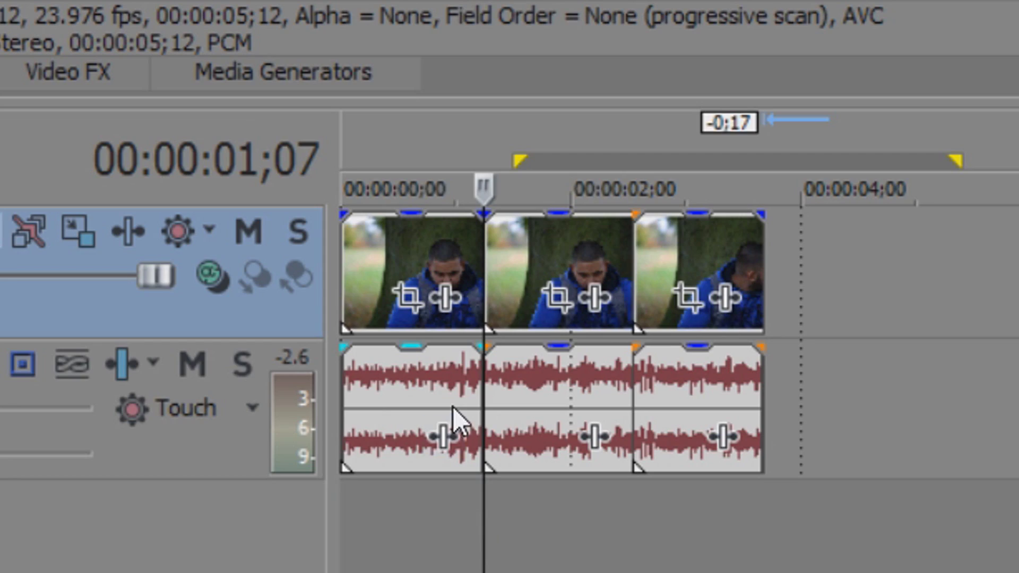
click(340, 385)
click(391, 373)
click(454, 408)
click(648, 406)
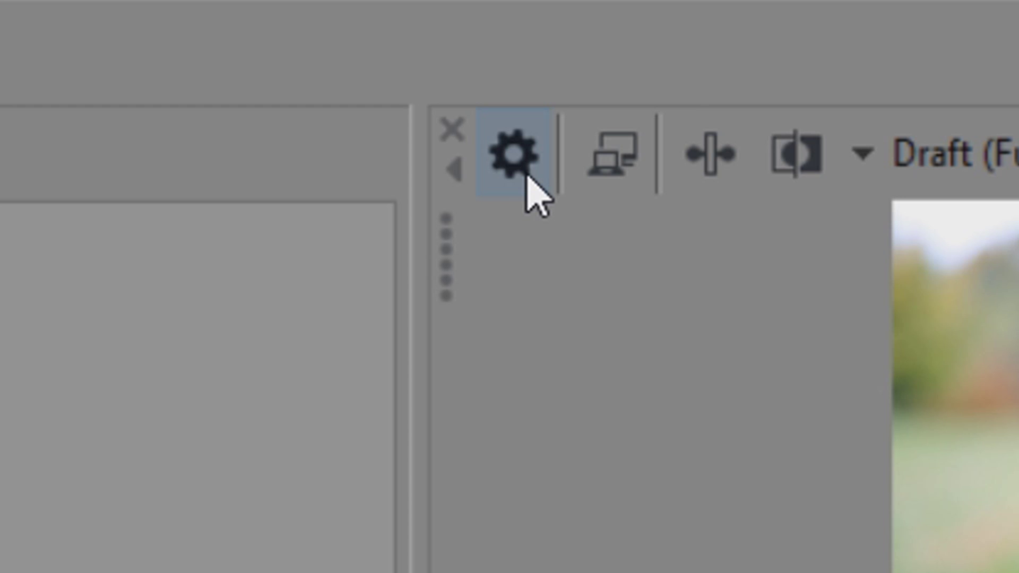
Switch the project's stereoscopic 3D mode to Anaglyphic (red/cyan).
click(546, 66)
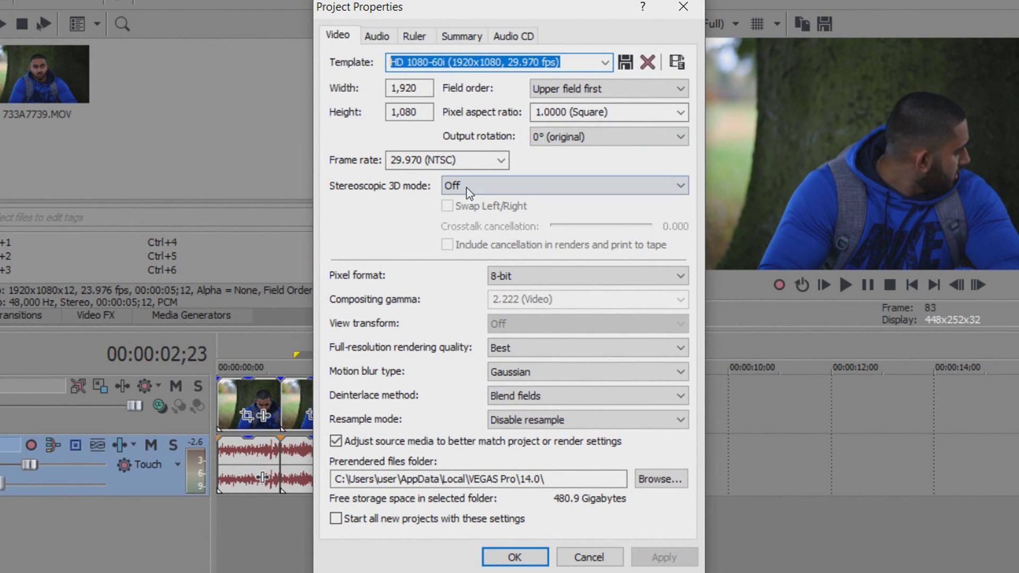
click(517, 189)
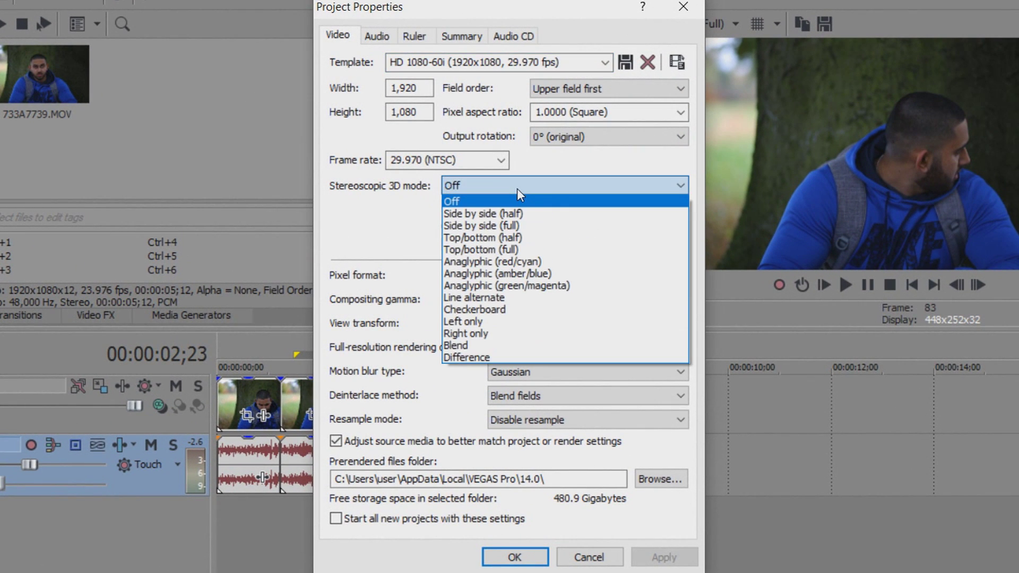
click(563, 261)
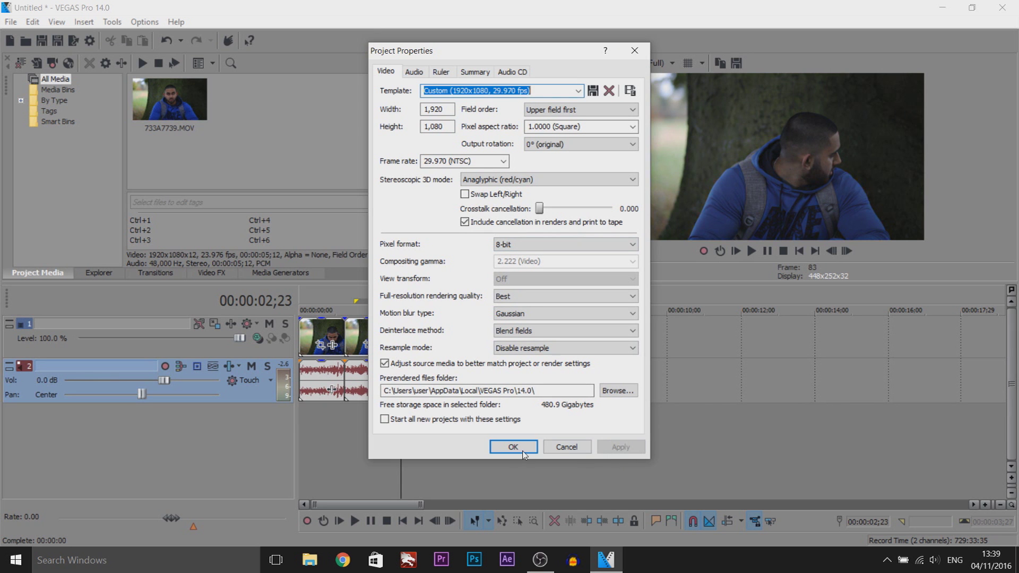
click(514, 557)
click(355, 340)
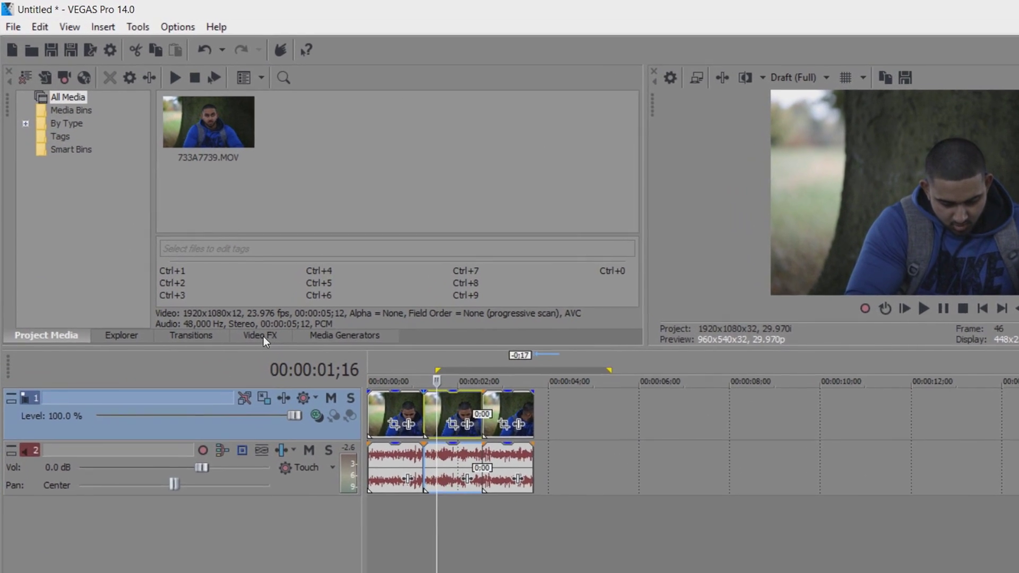
Apply Stereoscopic 3D Adjust's Default preset to the middle clip and enable keyframe animation.
click(211, 272)
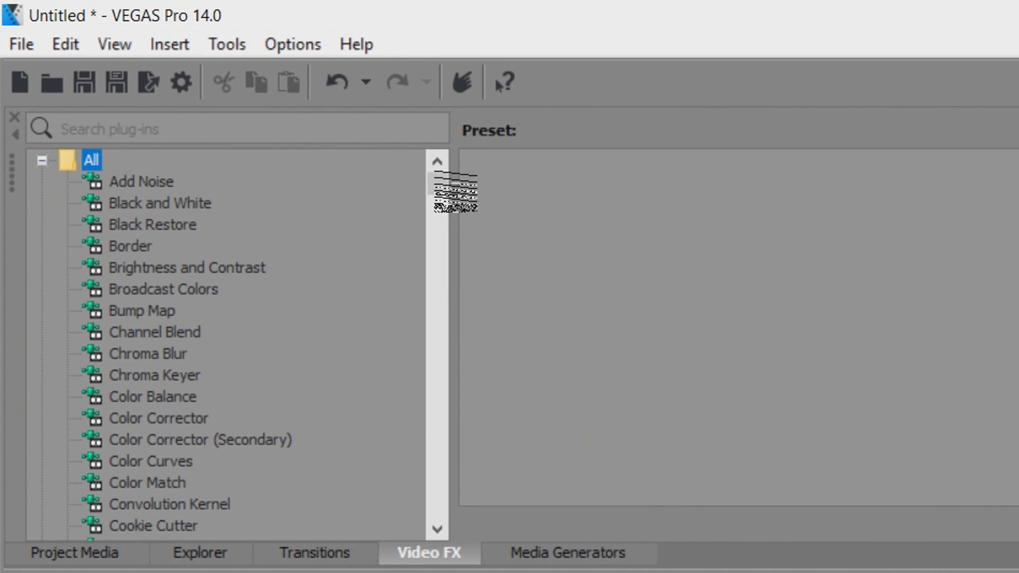
drag(393, 164, 393, 445)
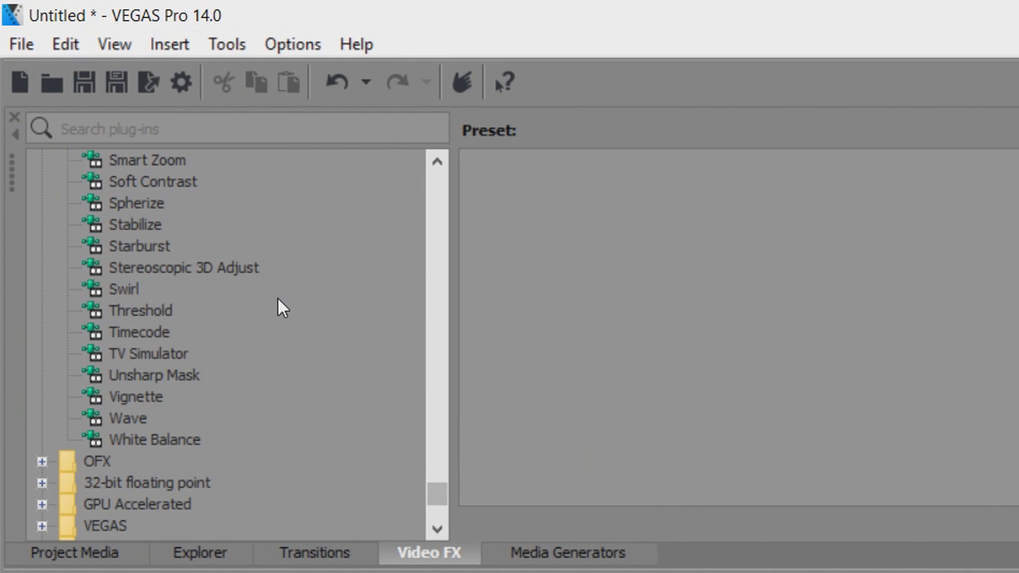
click(196, 269)
drag(533, 253, 843, 572)
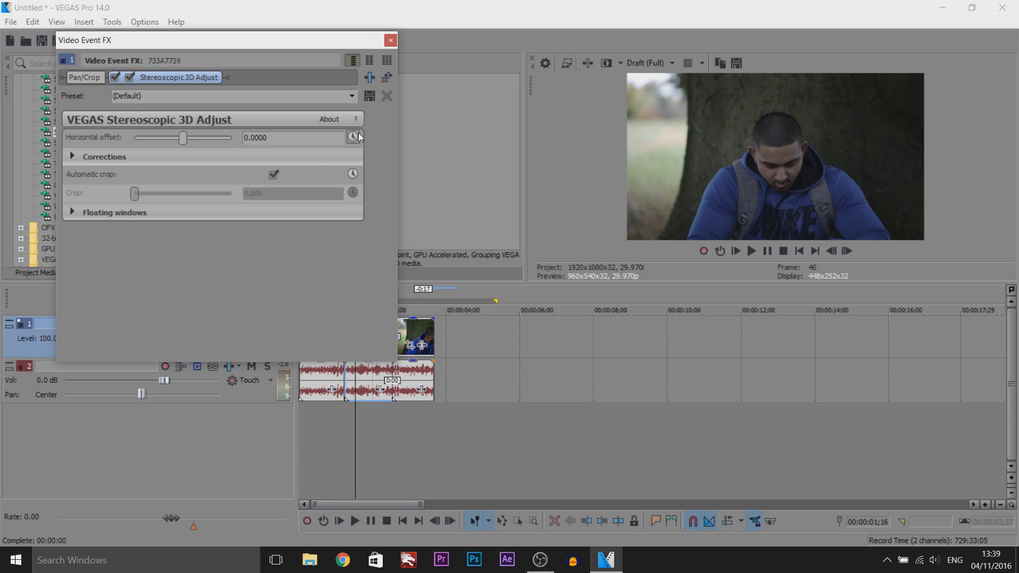
click(354, 137)
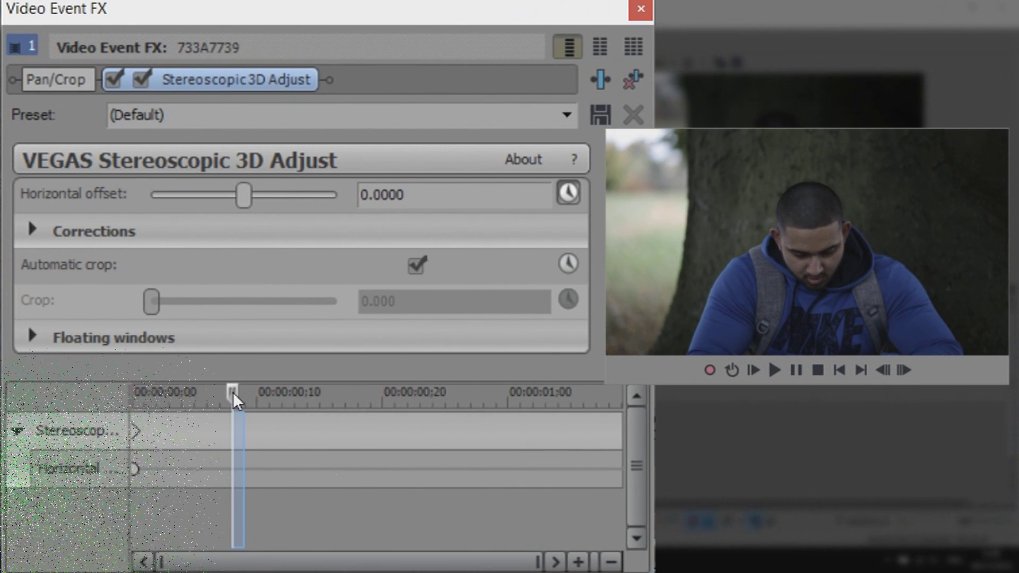
Keyframe the horizontal offset at 0.0714, 0.0401 and -0.0483 a few frames apart.
drag(235, 396, 283, 402)
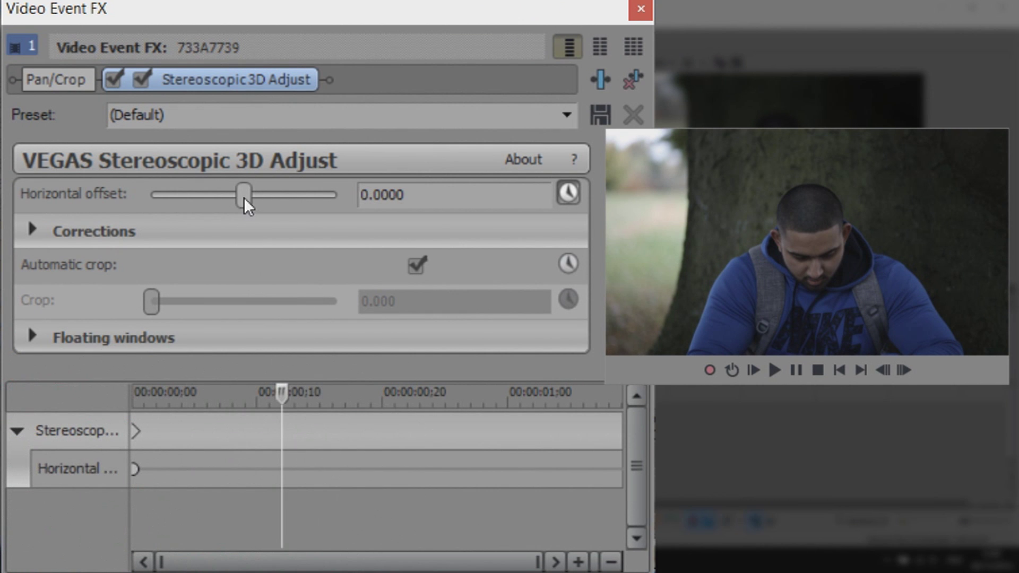
drag(244, 197, 312, 208)
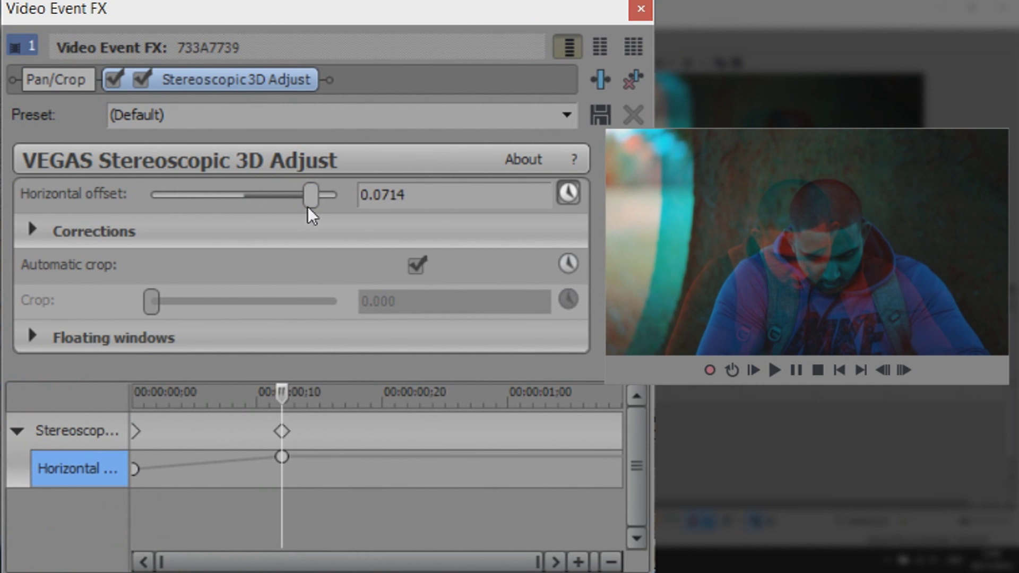
click(904, 370)
click(904, 370)
drag(313, 196, 286, 204)
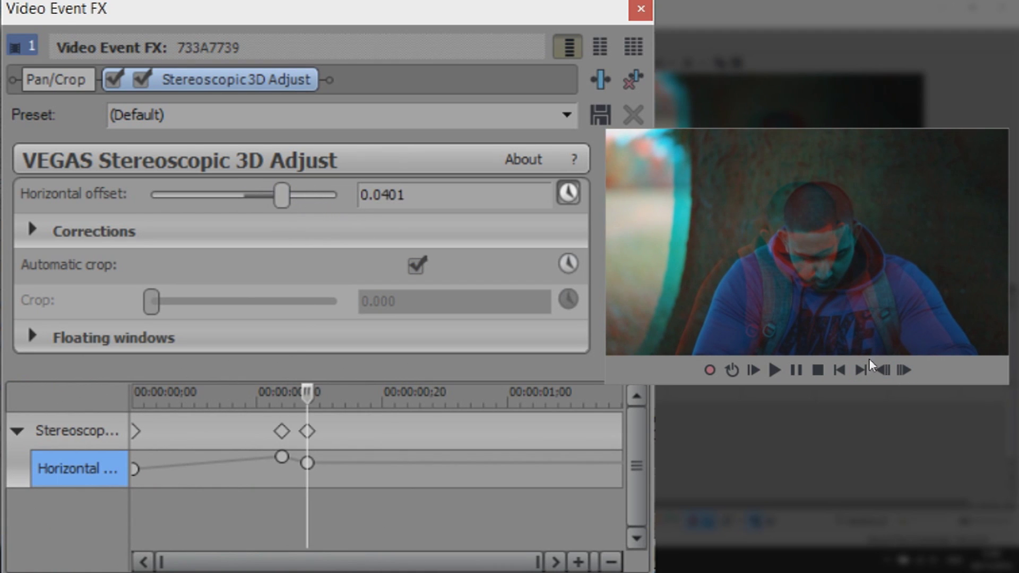
click(904, 370)
click(904, 369)
drag(288, 199, 202, 201)
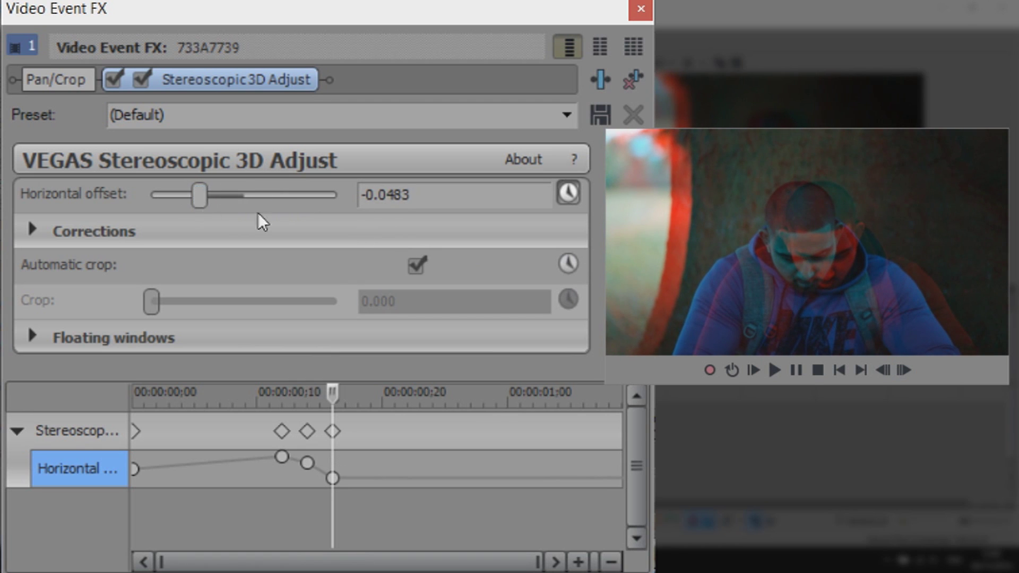
Add a final 0 horizontal-offset keyframe, then scrub through the glitch to check it.
click(904, 370)
click(903, 369)
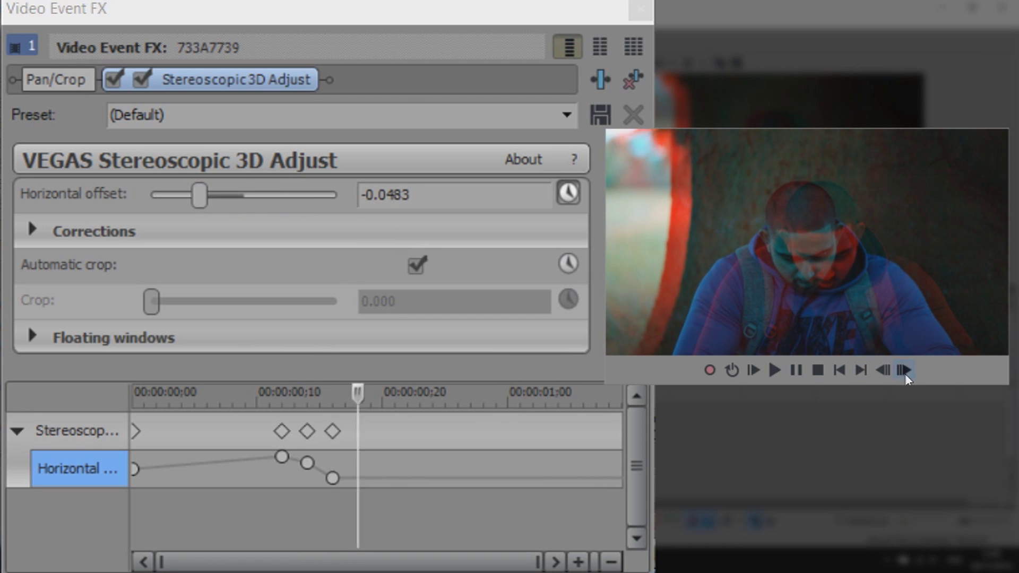
click(419, 204)
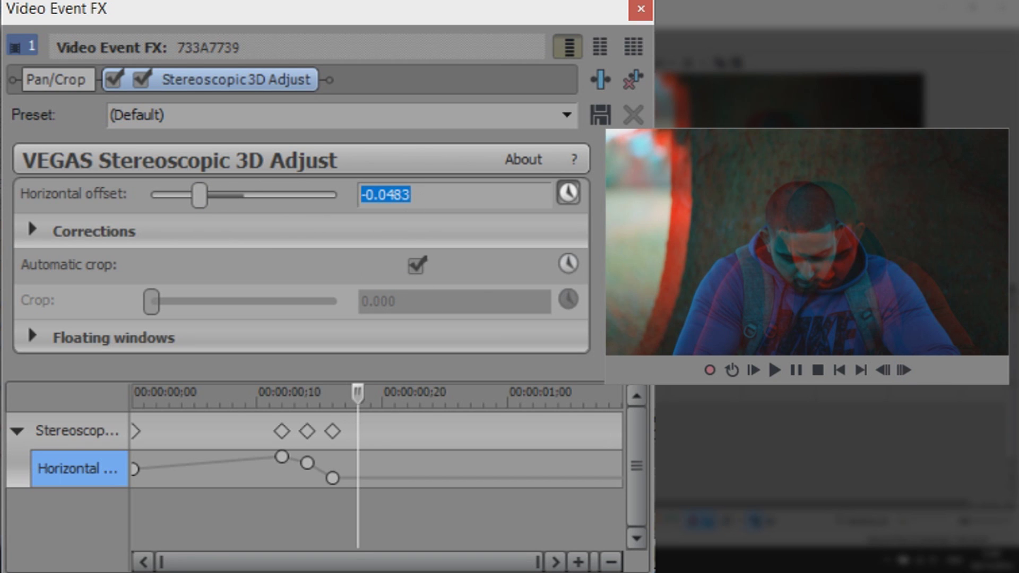
text(0)
key(Return)
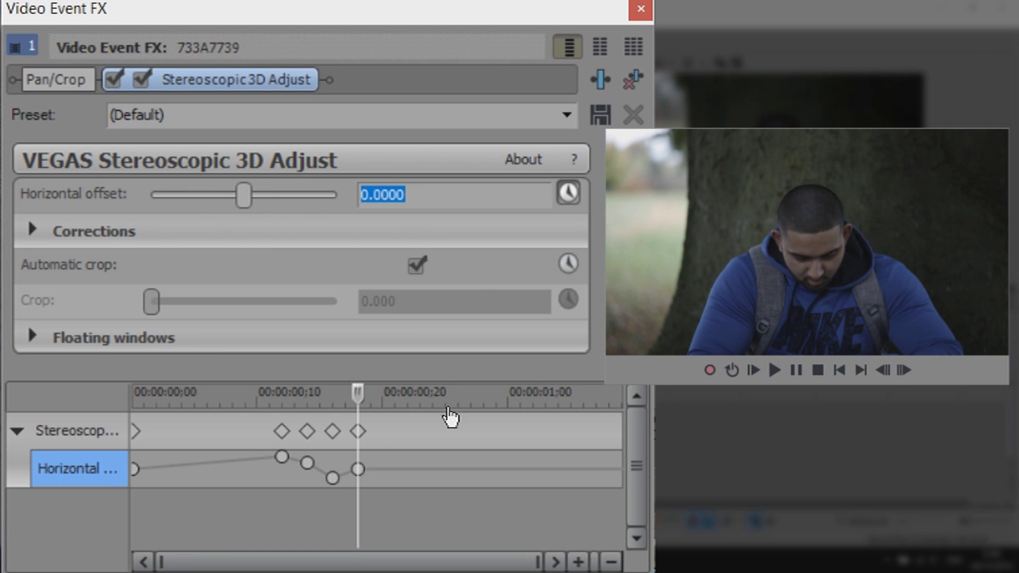
click(282, 430)
drag(285, 406, 362, 484)
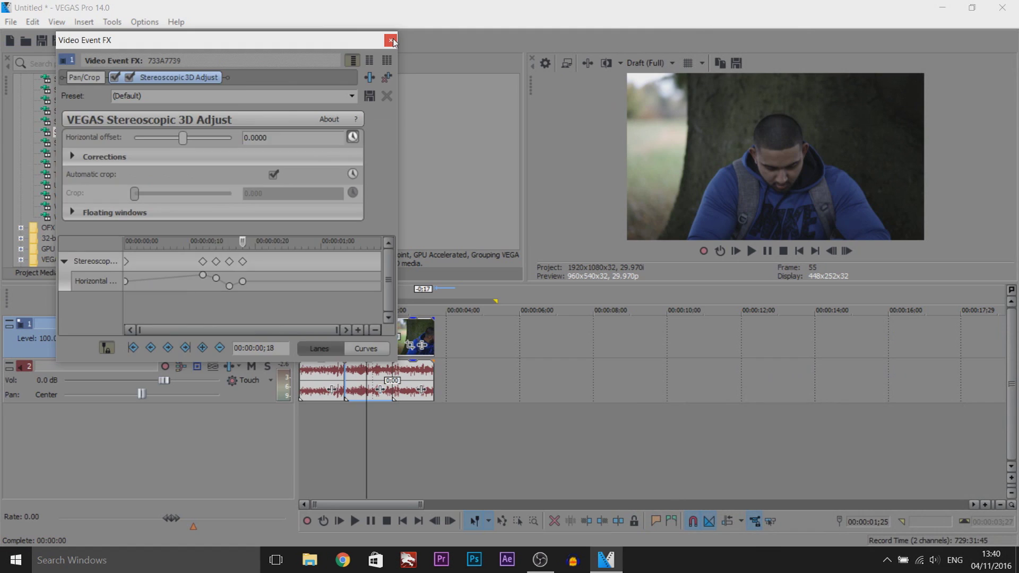
click(391, 40)
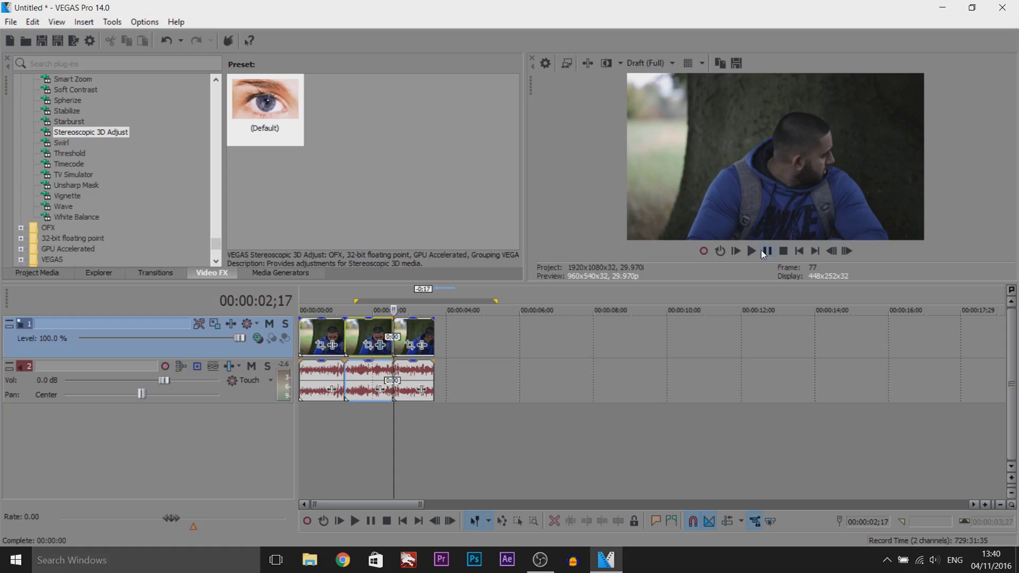
Move the glitch keyframes to ;09, ;16, ;21 and ;28 to spread them apart.
drag(392, 429, 358, 424)
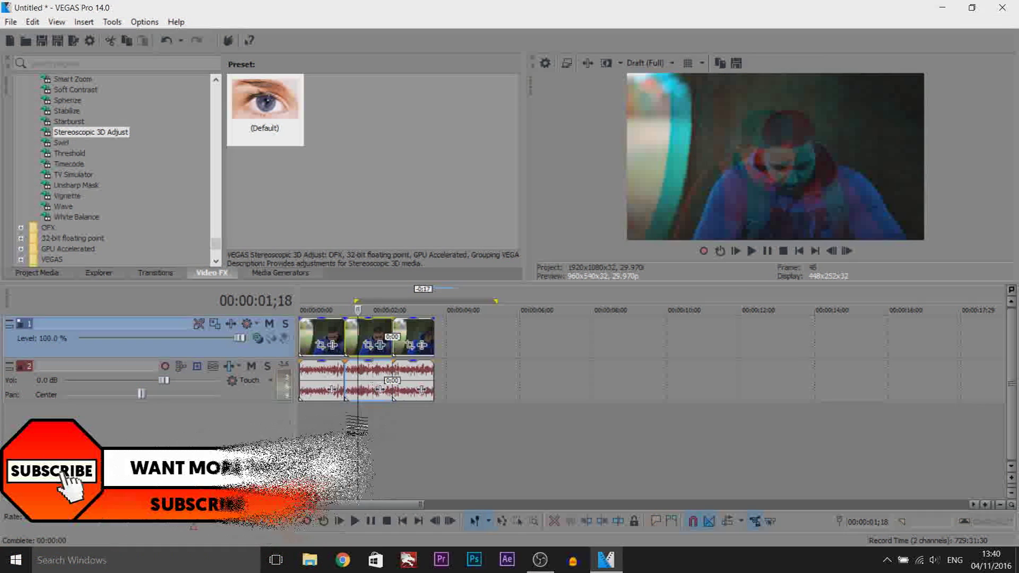
click(380, 345)
click(215, 261)
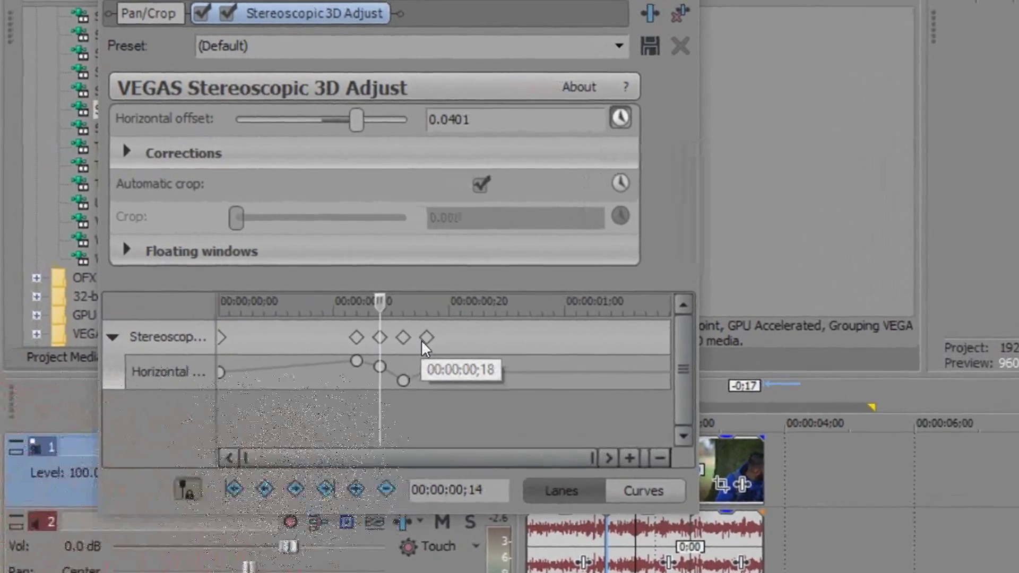
click(359, 309)
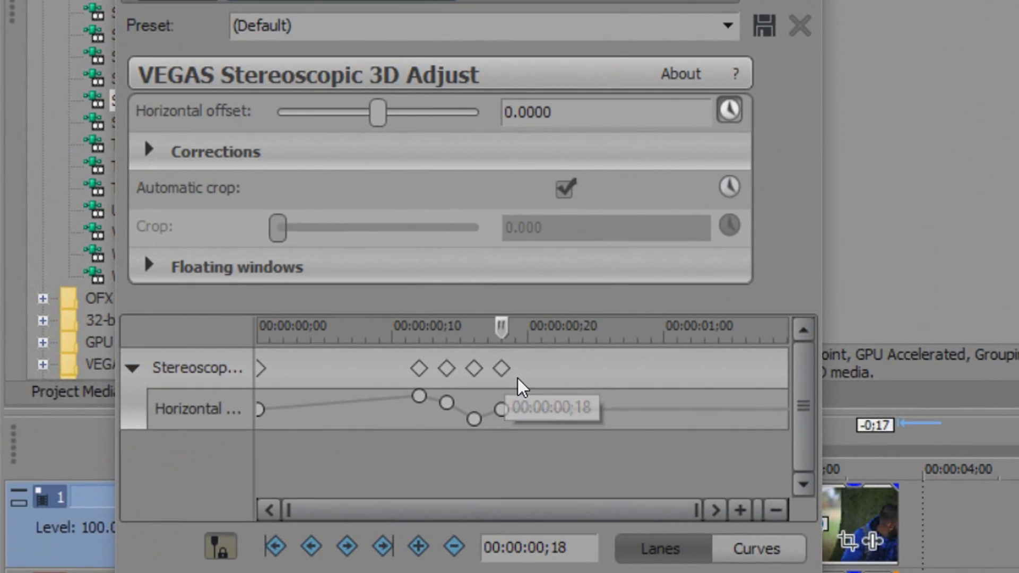
drag(359, 309, 434, 308)
drag(608, 367, 638, 368)
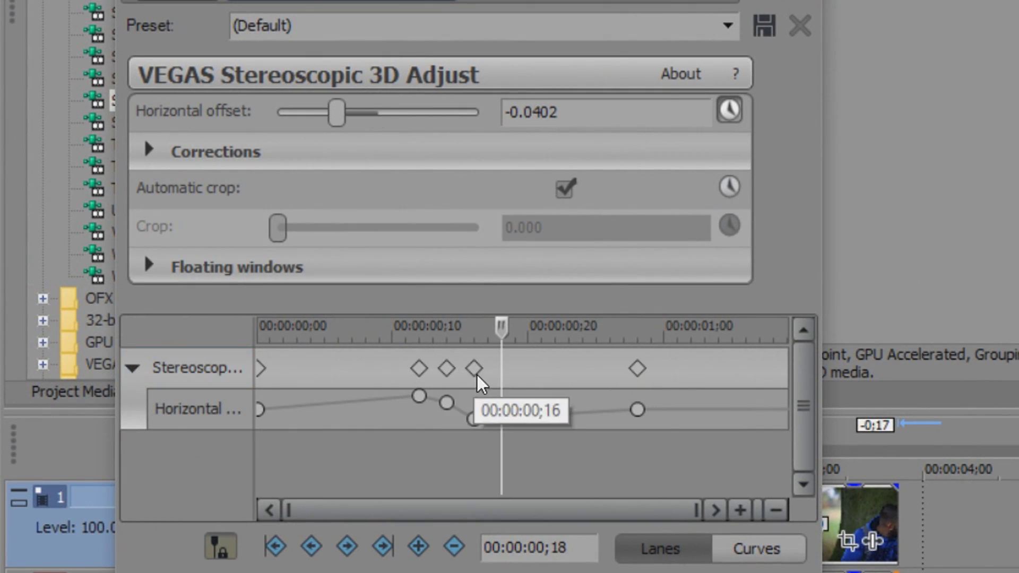
drag(474, 368, 542, 368)
drag(424, 377, 385, 376)
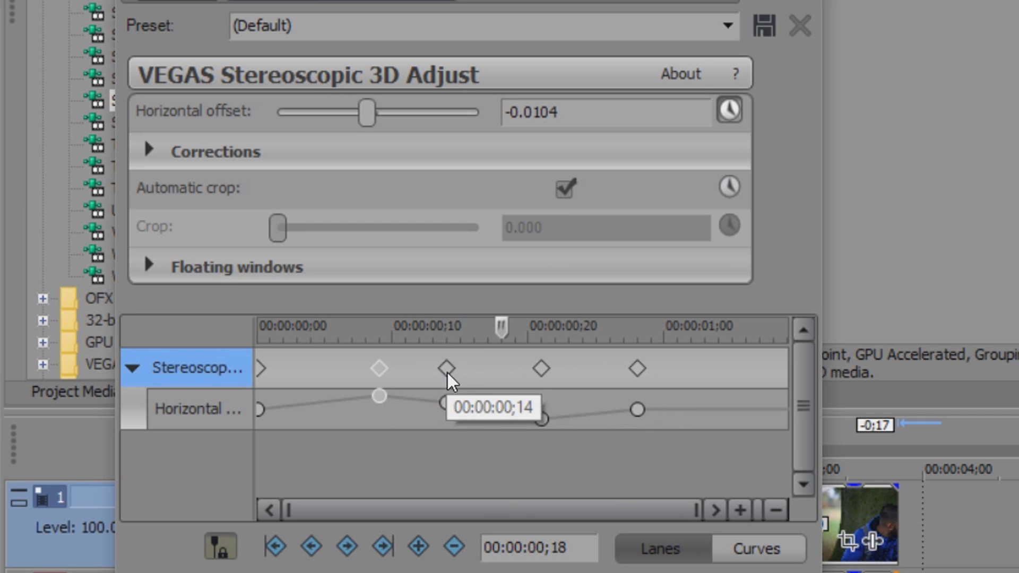
drag(447, 380, 481, 381)
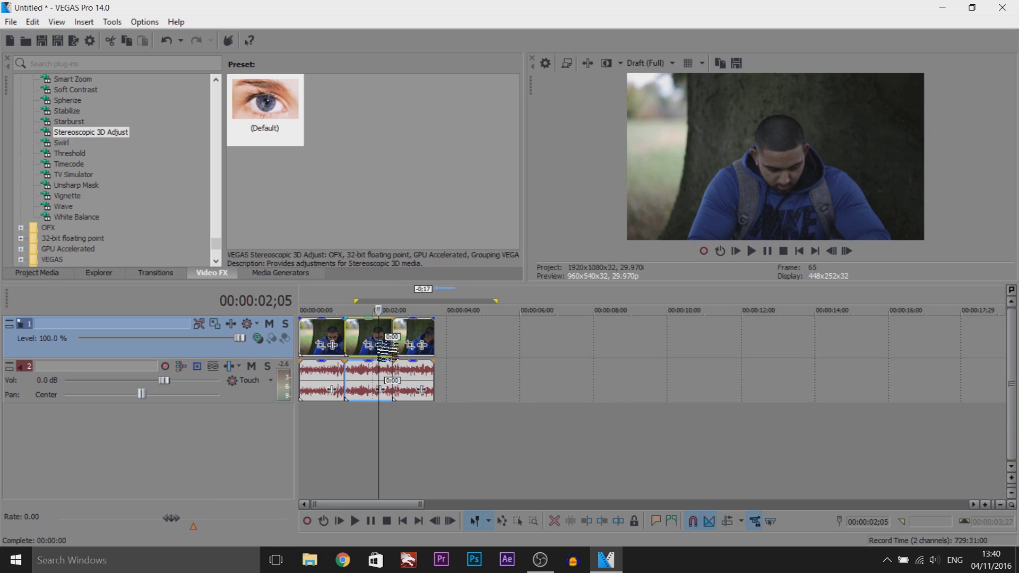
click(380, 344)
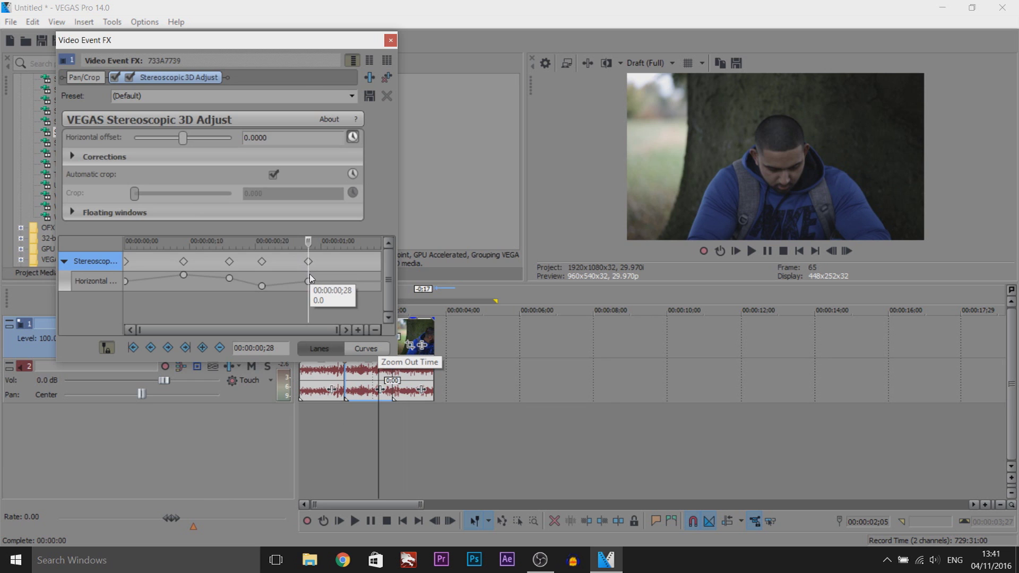
Undo the last two keyframe moves to bunch the keyframes closer together.
key(ctrl+z)
key(ctrl+z)
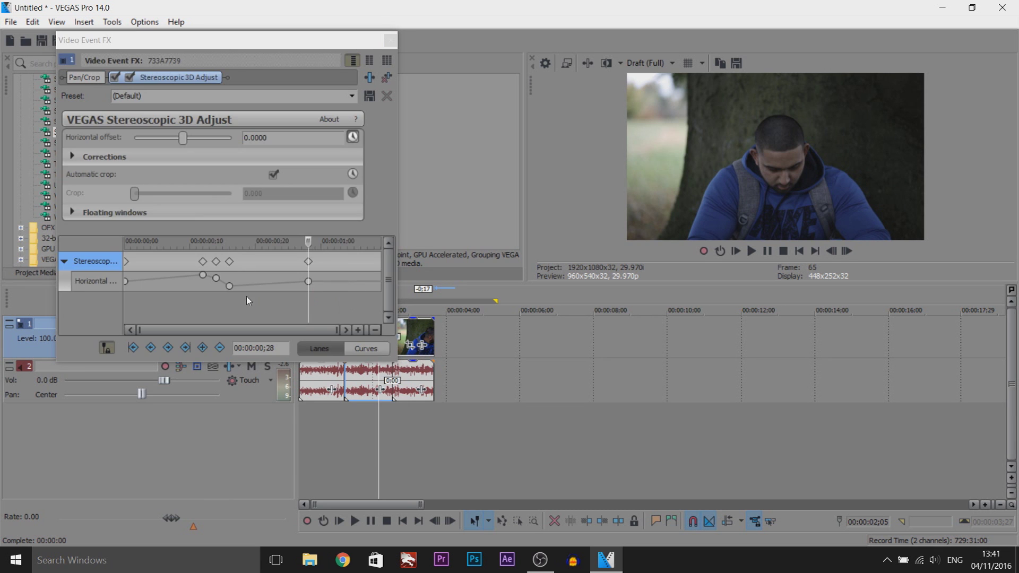
key(ctrl+z)
drag(309, 242, 281, 242)
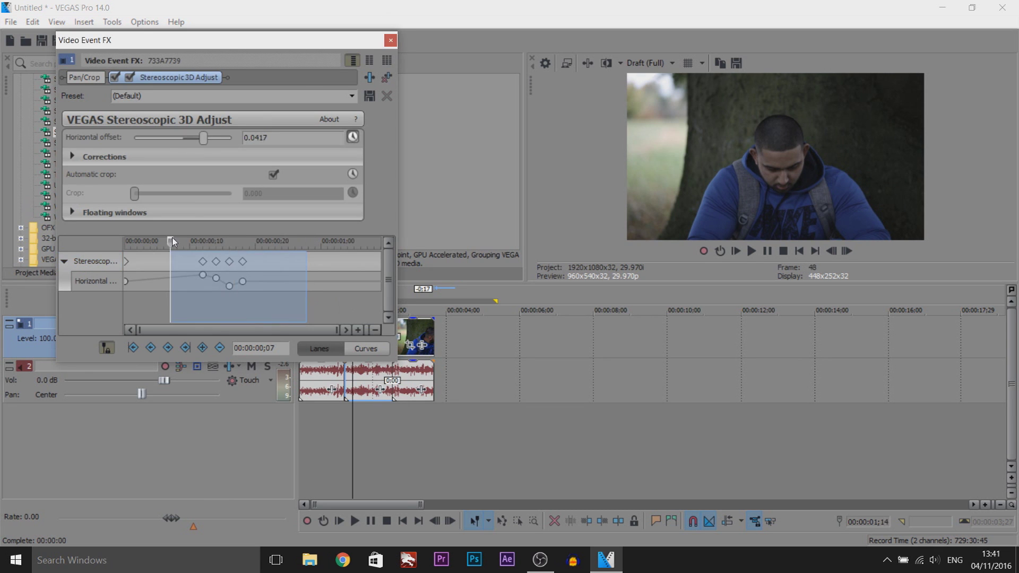
click(297, 221)
click(390, 41)
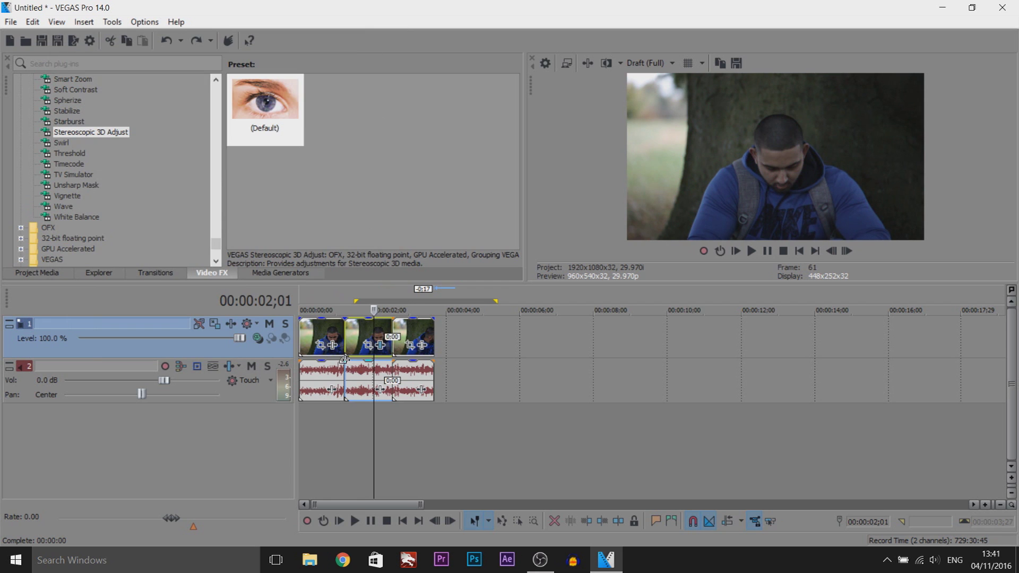
Play the middle clip from its start to preview the red/cyan glitch.
click(345, 337)
click(393, 335)
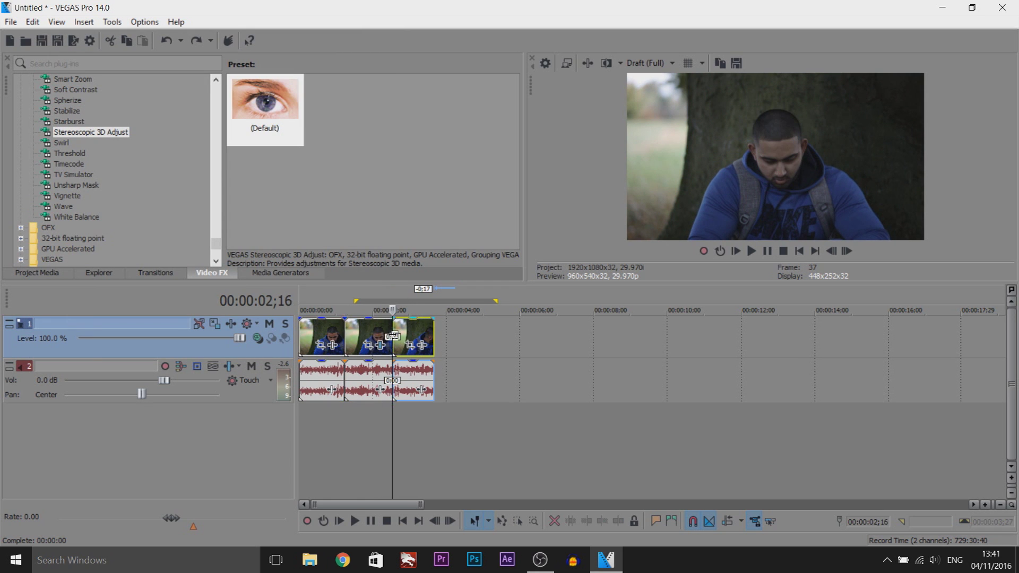
click(345, 335)
click(377, 339)
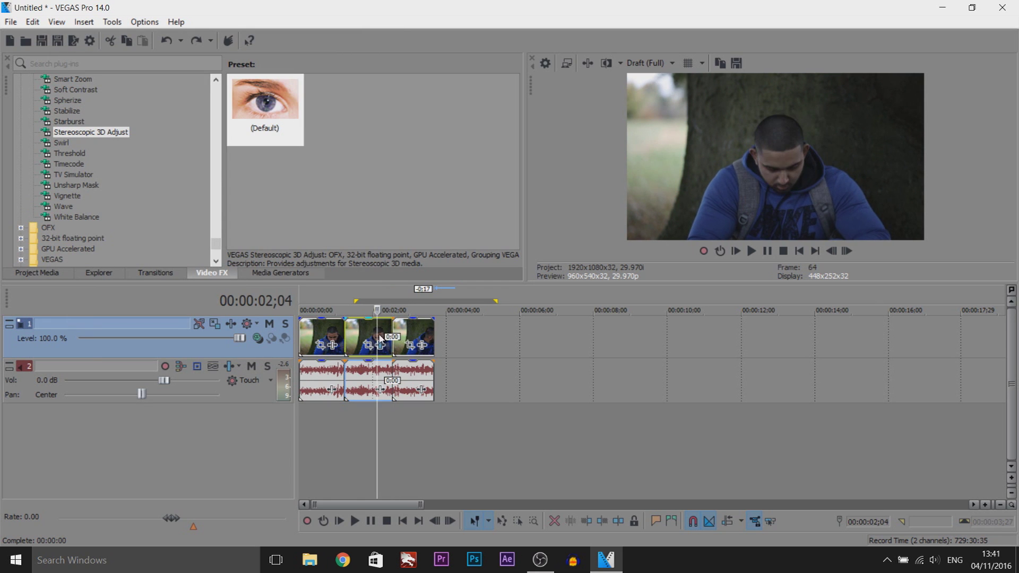
click(348, 338)
click(750, 250)
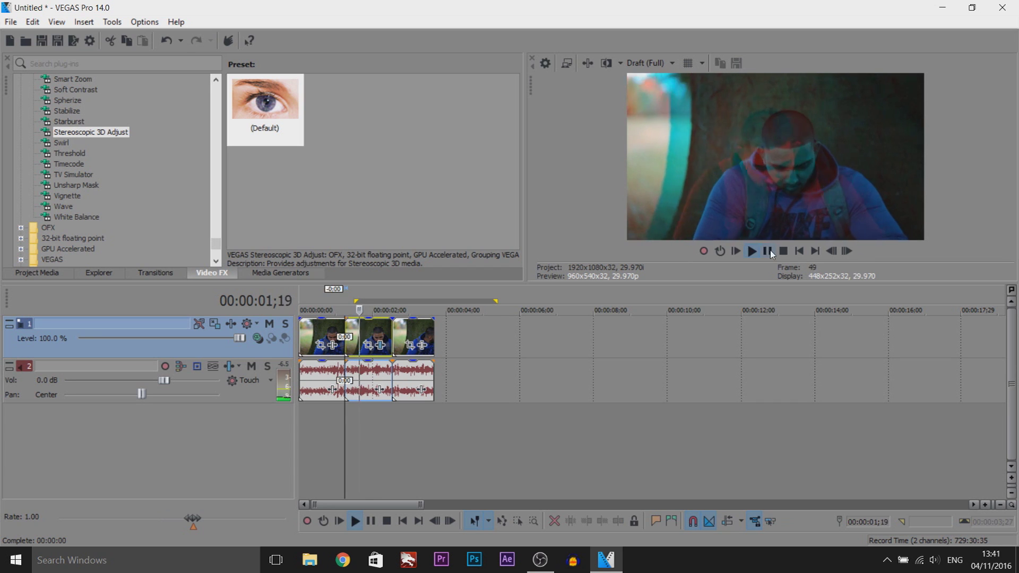
click(768, 250)
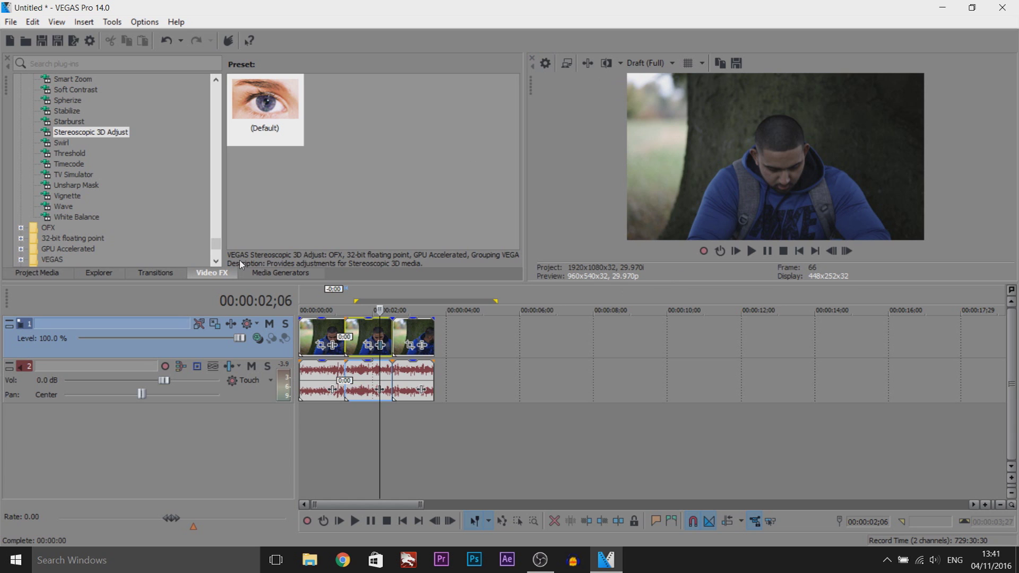
Add Saturation Adjust to the middle clip and raise Amount and Low to 1.000.
scroll(219, 245, up, 2)
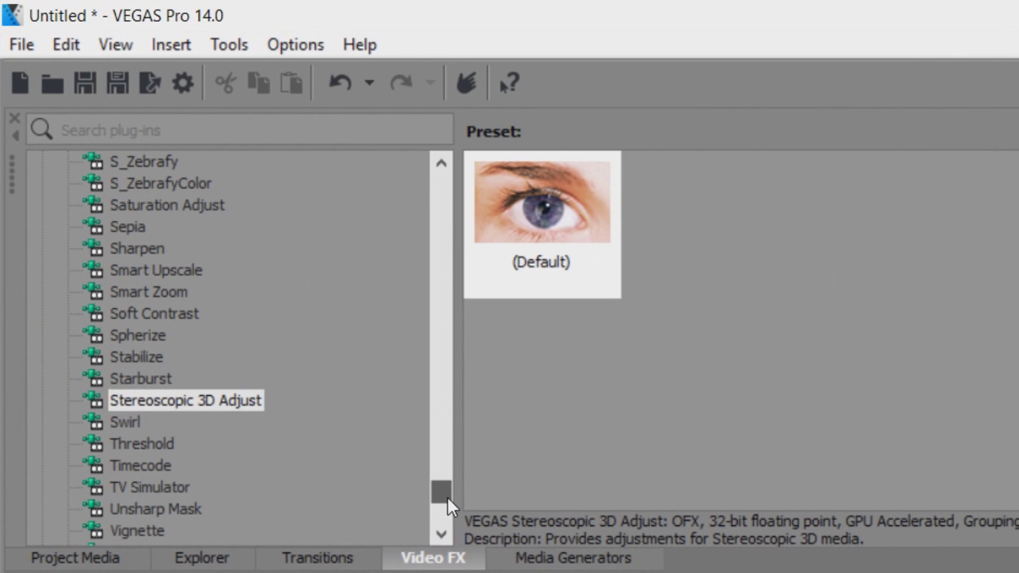
click(190, 215)
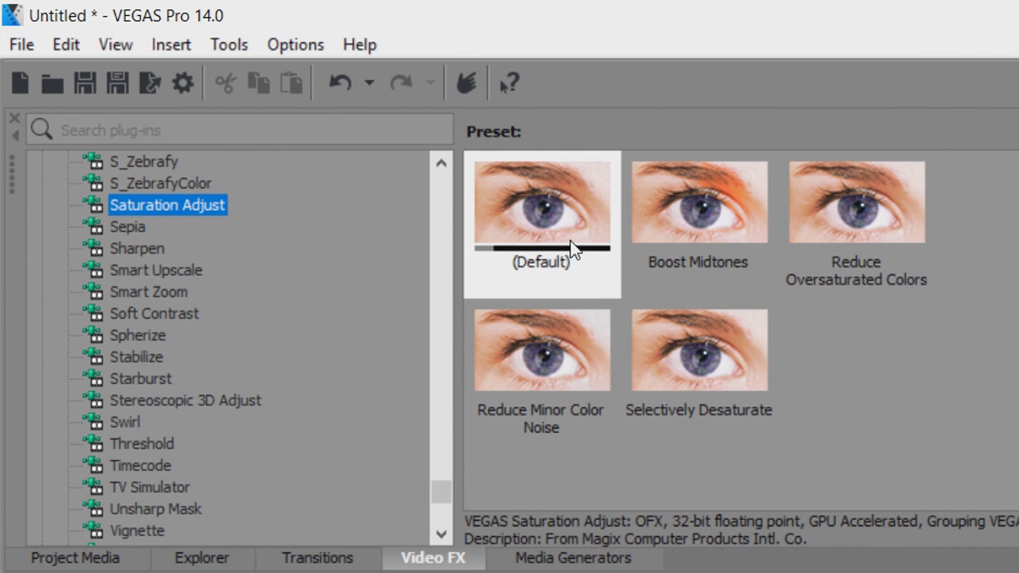
click(575, 250)
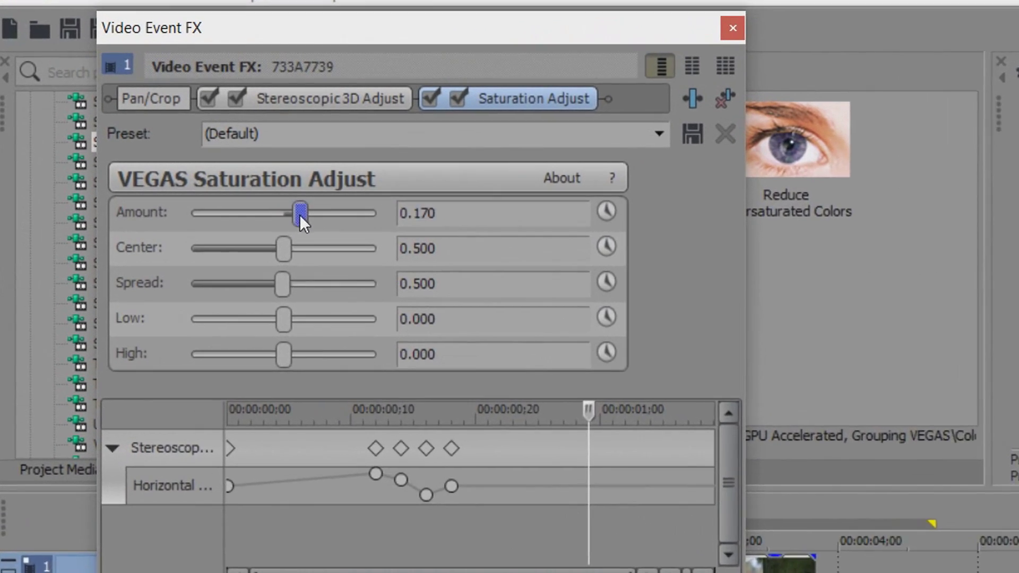
drag(299, 214, 556, 210)
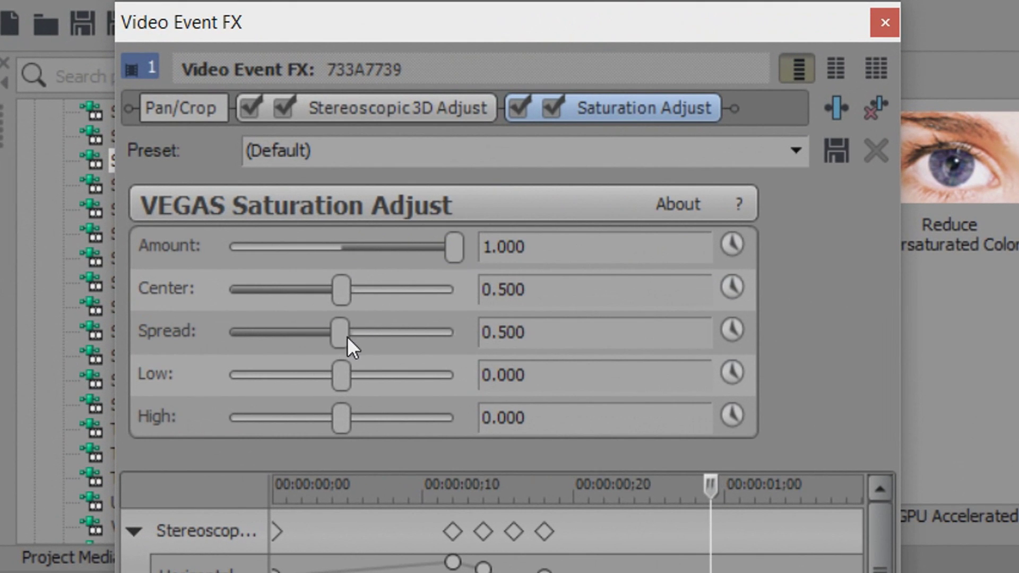
drag(347, 375, 803, 390)
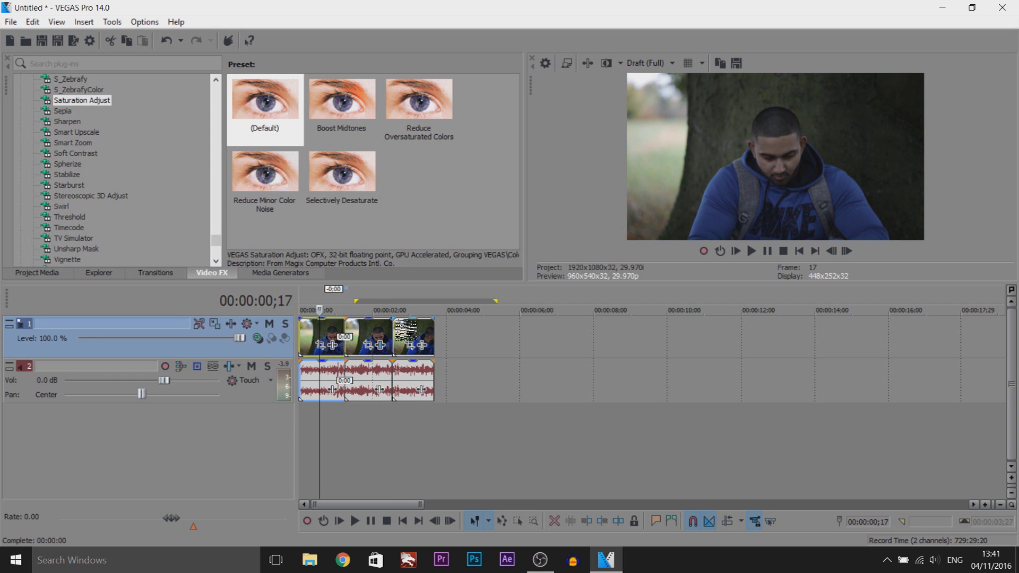
click(413, 332)
Name the middle clip's Saturation Adjust preset 'Colour RGB' and save it.
click(319, 335)
click(375, 340)
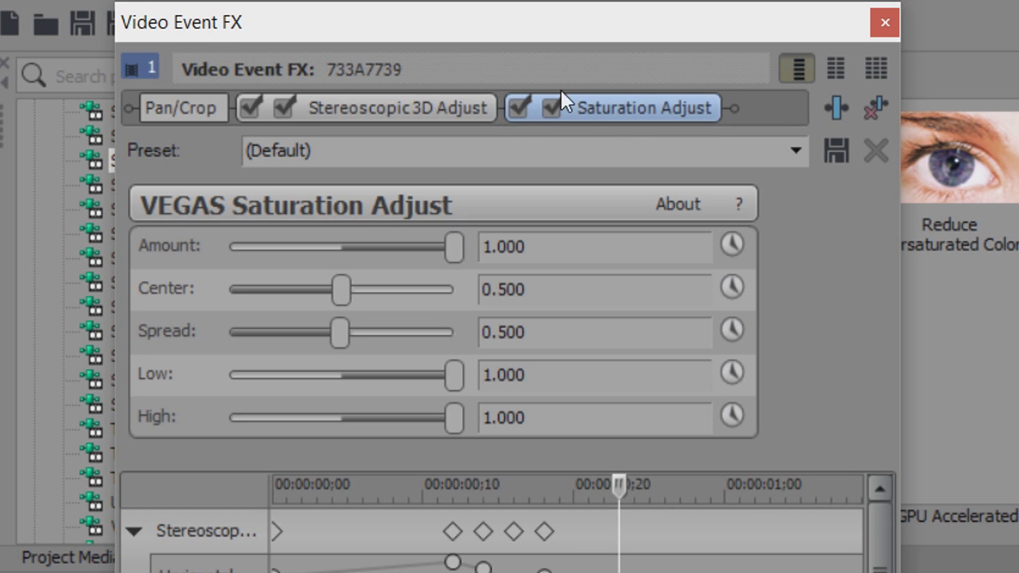
click(598, 154)
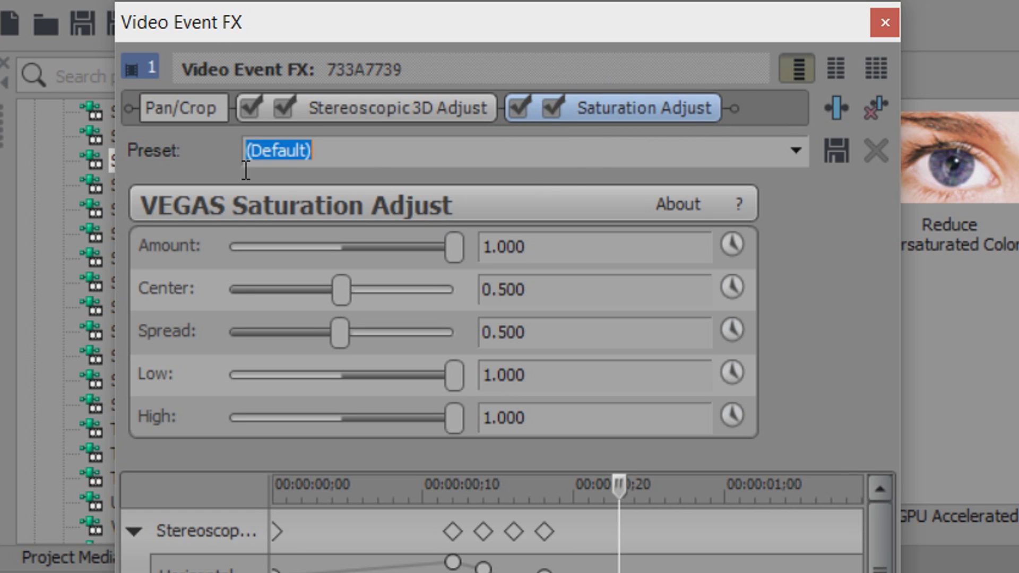
text(Colour RGB)
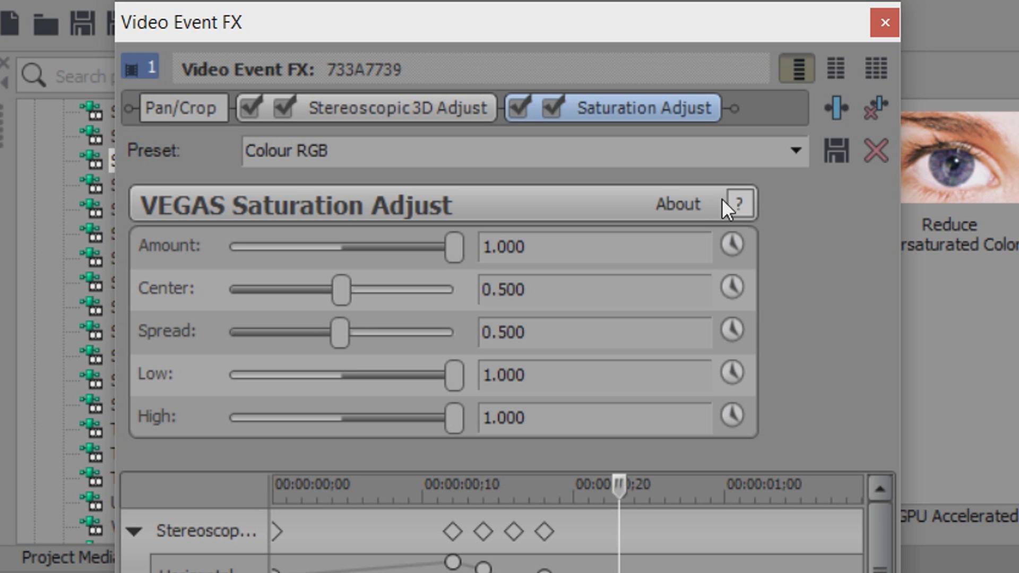
click(835, 156)
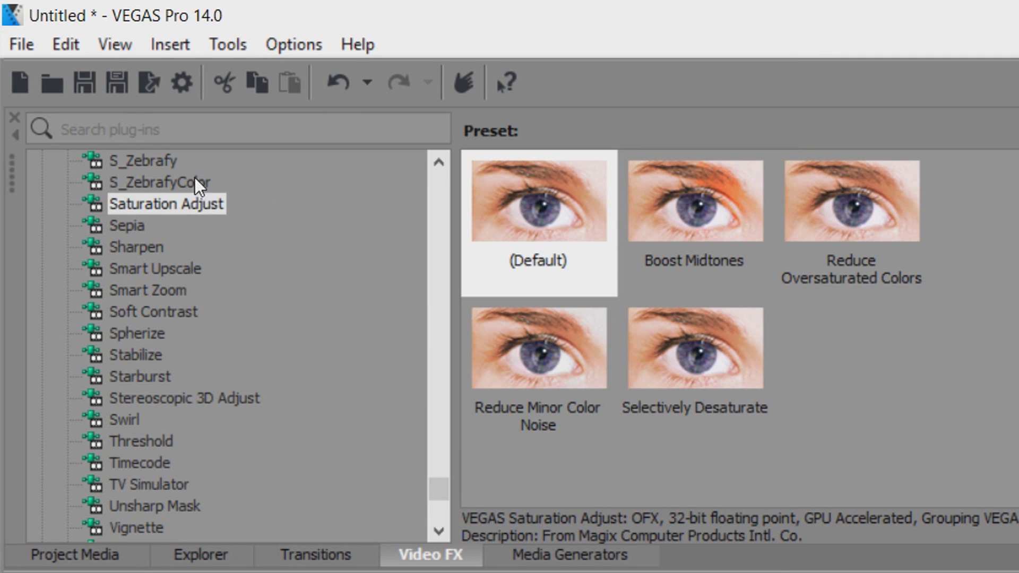
Apply the Colour RGB Saturation Adjust preset to the first and third clips, then scrub to check colour.
click(198, 182)
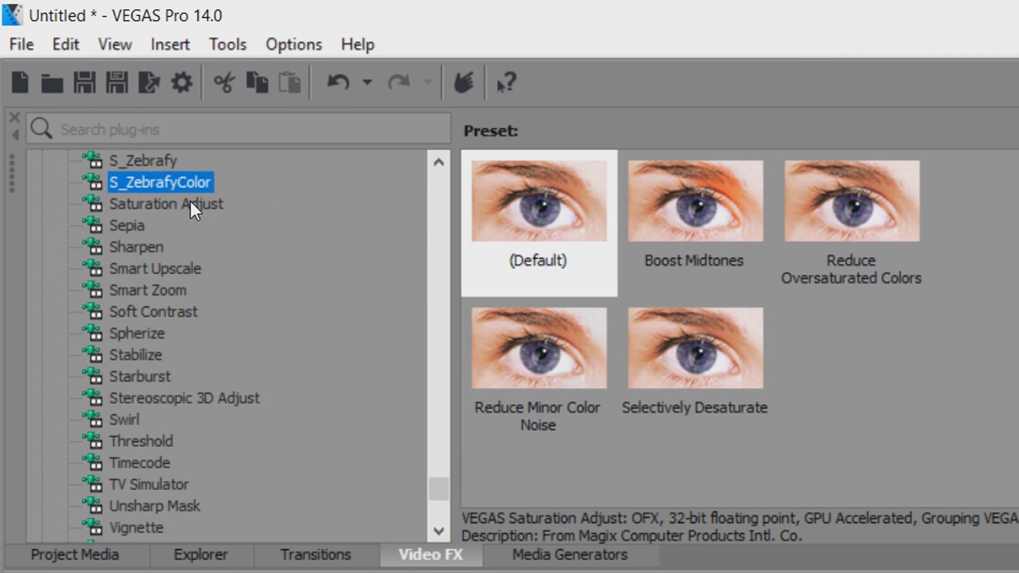
click(194, 209)
click(802, 385)
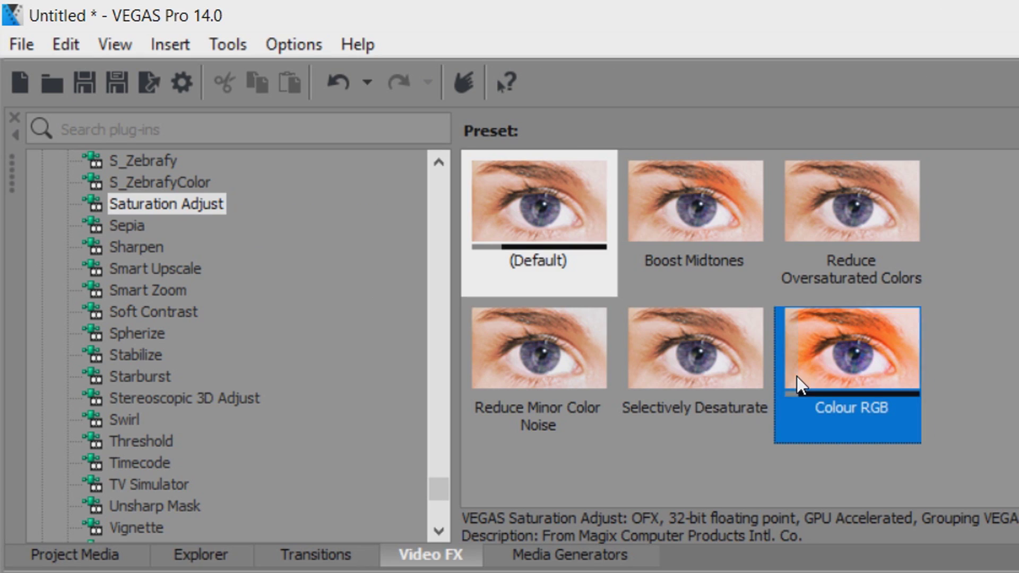
drag(858, 403, 324, 345)
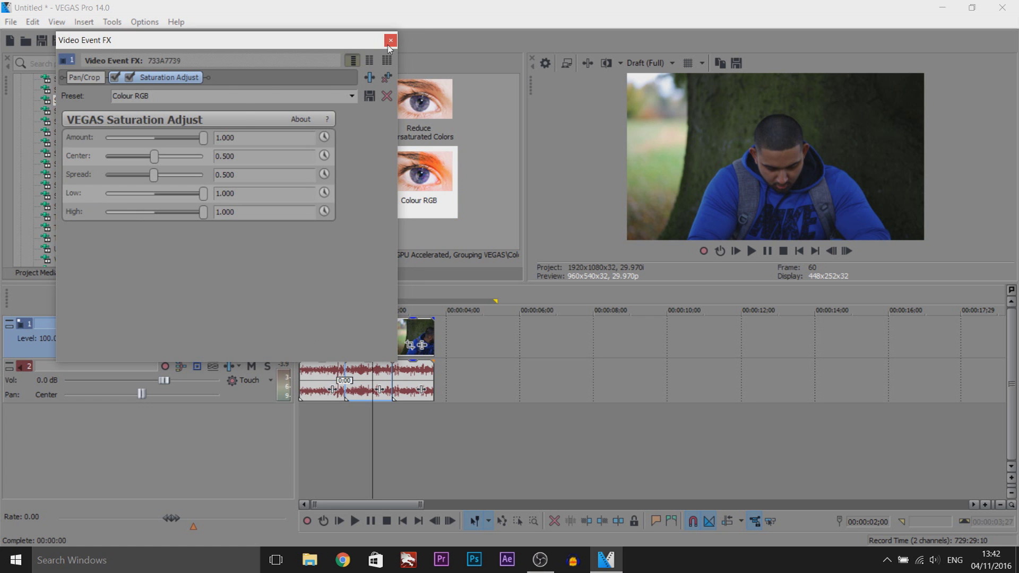
click(390, 41)
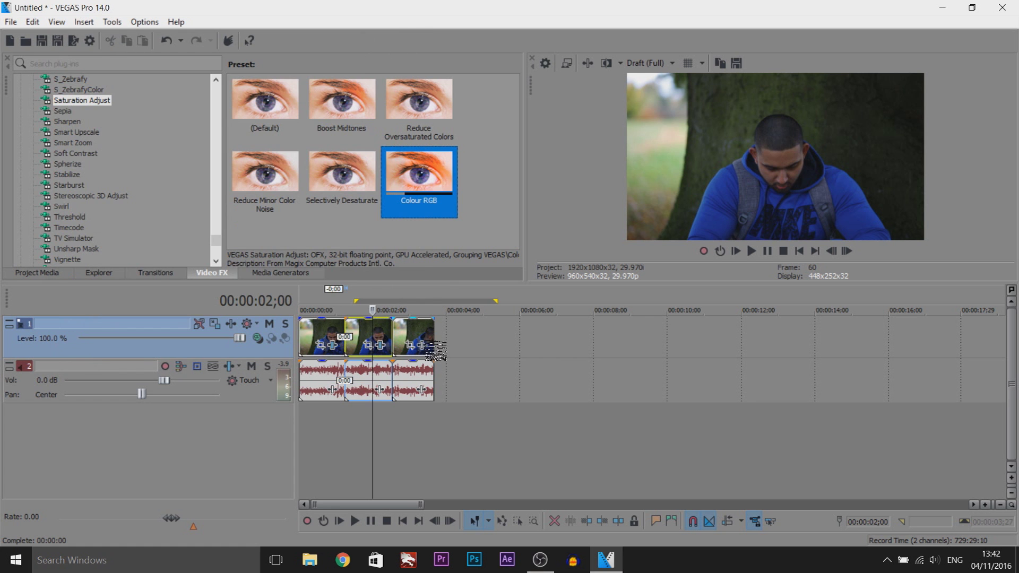
drag(435, 350, 433, 348)
click(390, 40)
click(344, 337)
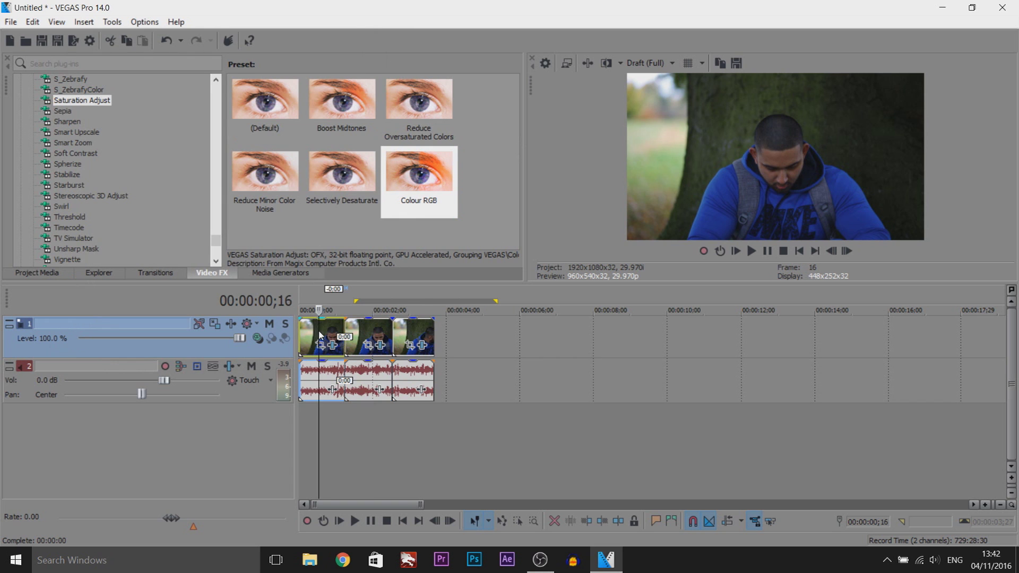
drag(344, 337, 768, 307)
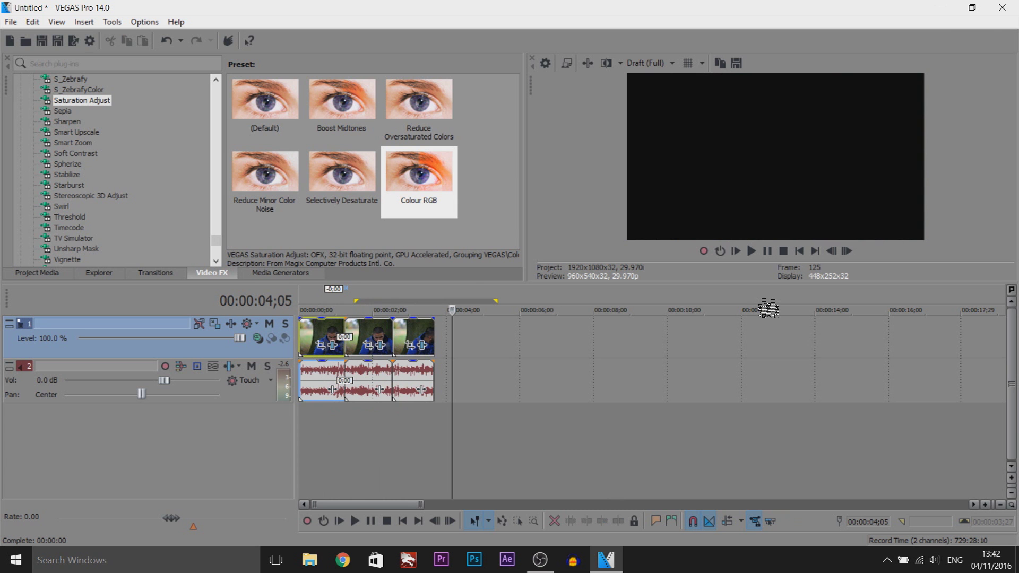